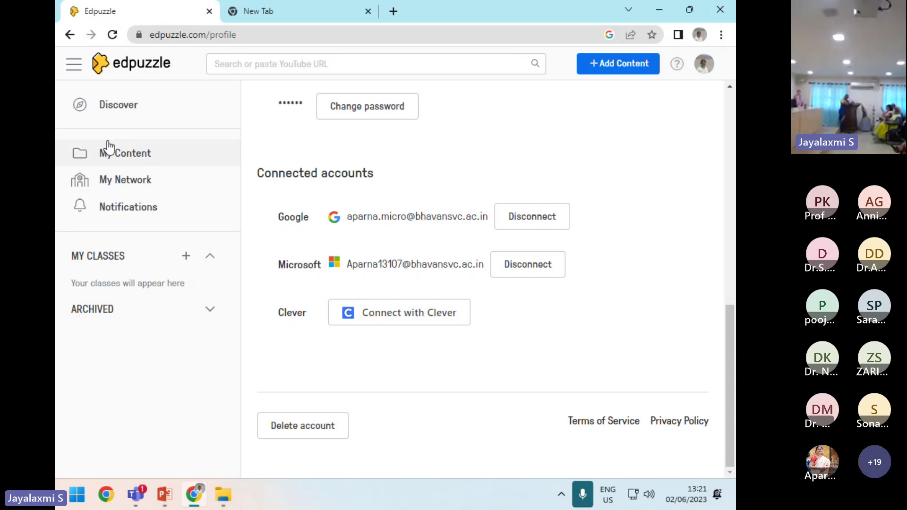
Start adding a new class through Google Classroom and grant Edpuzzle access to the Google account
{"action": "left_click", "coordinate": [145, 152]}
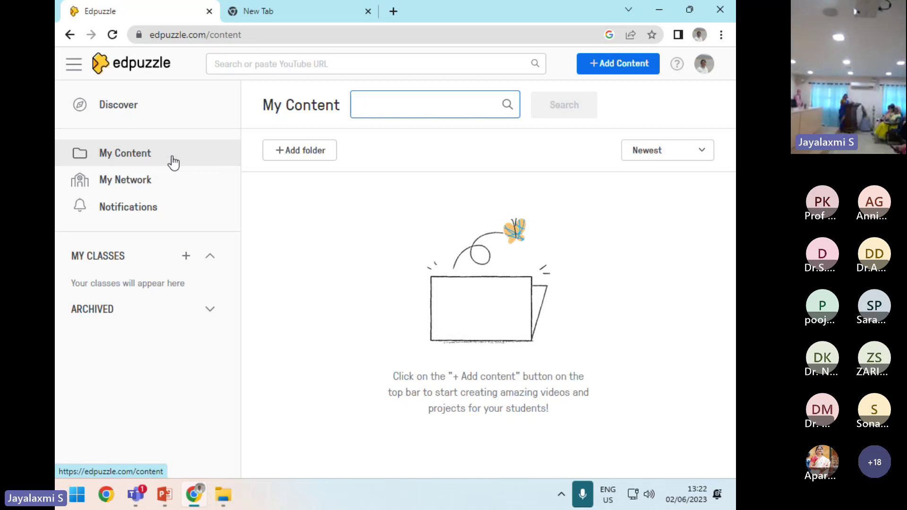
{"action": "left_click", "coordinate": [186, 256]}
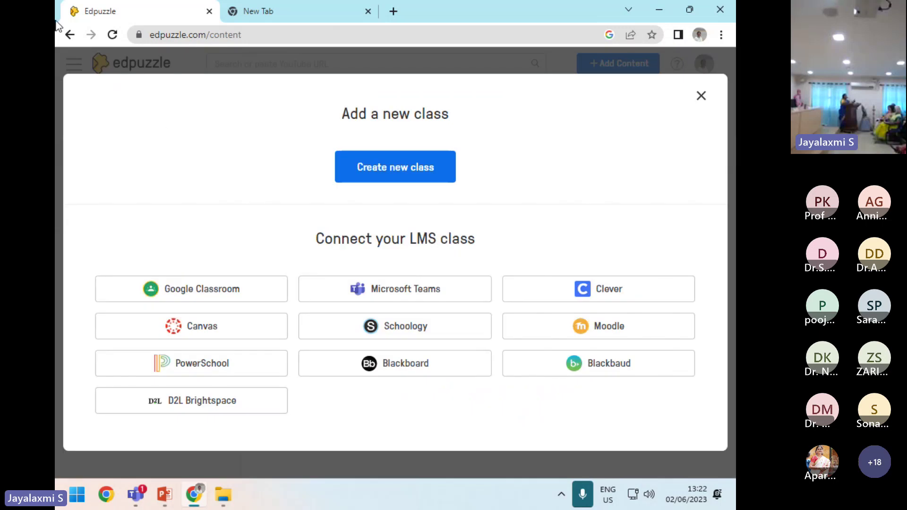
{"action": "left_click", "coordinate": [255, 292]}
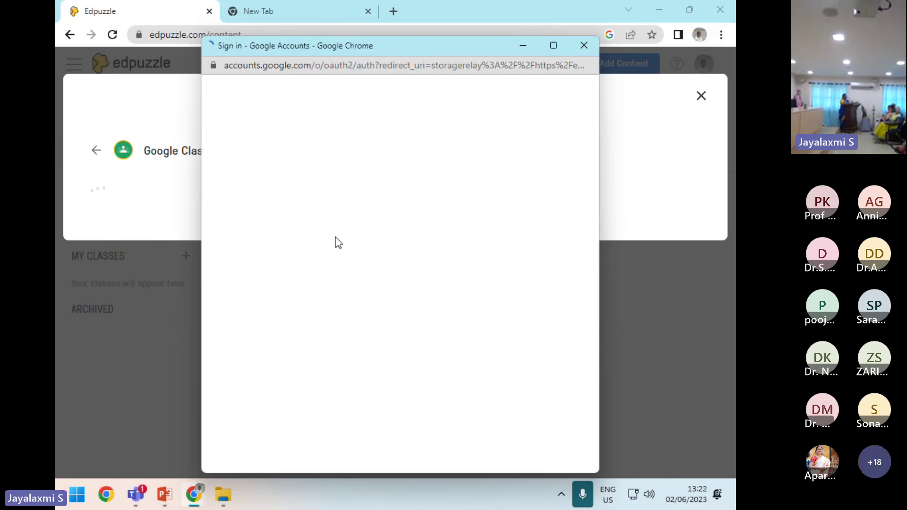
{"action": "left_click", "coordinate": [254, 239]}
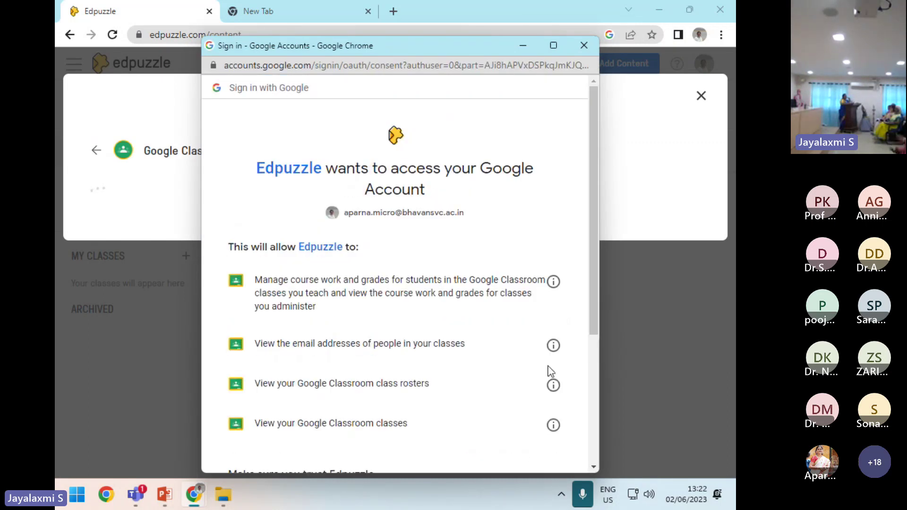
{"action": "scroll", "coordinate": [545, 369], "scroll_direction": "down", "scroll_amount": 4}
{"action": "left_click", "coordinate": [501, 394]}
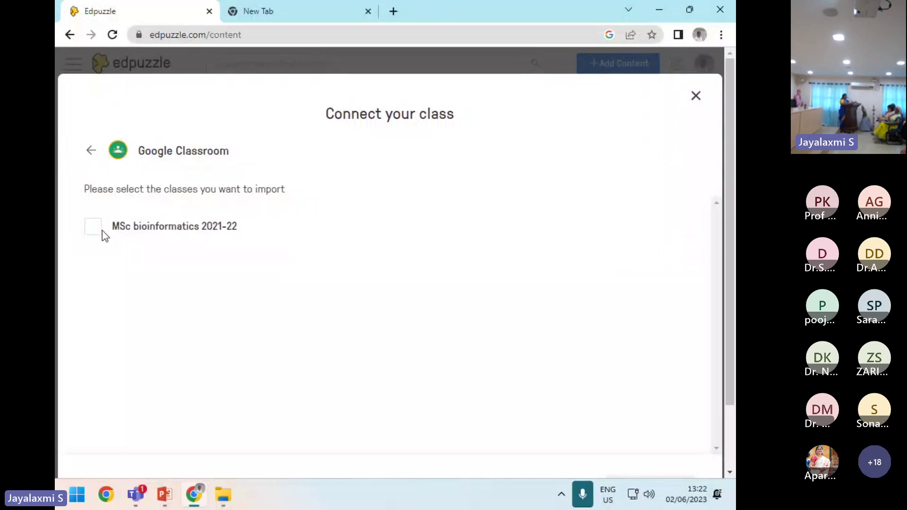
Import the MSc bioinformatics 2021-22 class with Biology as its subject and the higher education / college grade level
{"action": "left_click", "coordinate": [102, 231]}
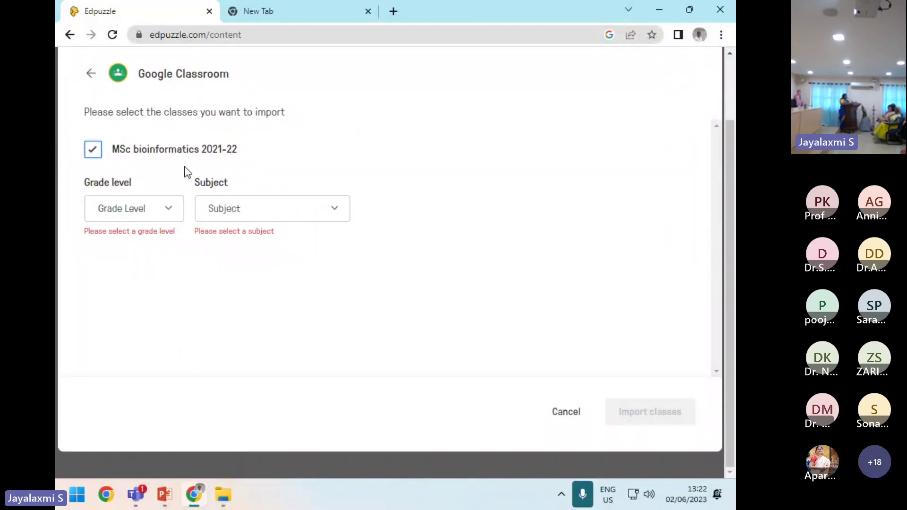
{"action": "left_click", "coordinate": [258, 214]}
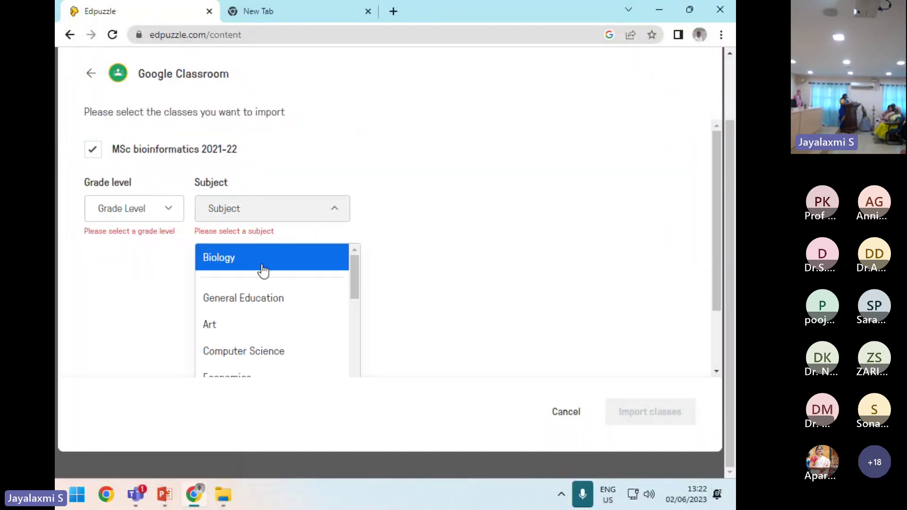
{"action": "left_click", "coordinate": [259, 270]}
{"action": "left_click", "coordinate": [149, 219]}
{"action": "scroll", "coordinate": [166, 293], "scroll_direction": "down", "scroll_amount": 5}
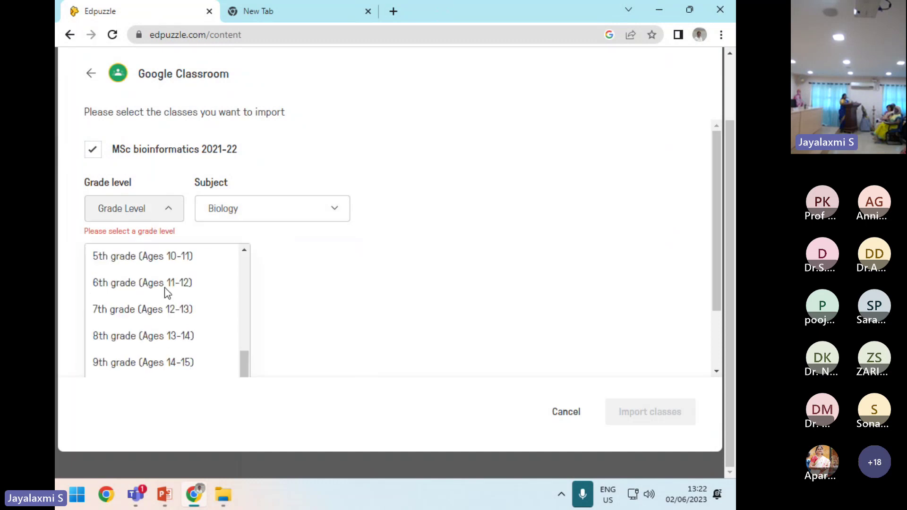
{"action": "scroll", "coordinate": [166, 290], "scroll_direction": "down", "scroll_amount": 2}
{"action": "left_click_drag", "start_coordinate": [166, 290], "coordinate": [166, 324]}
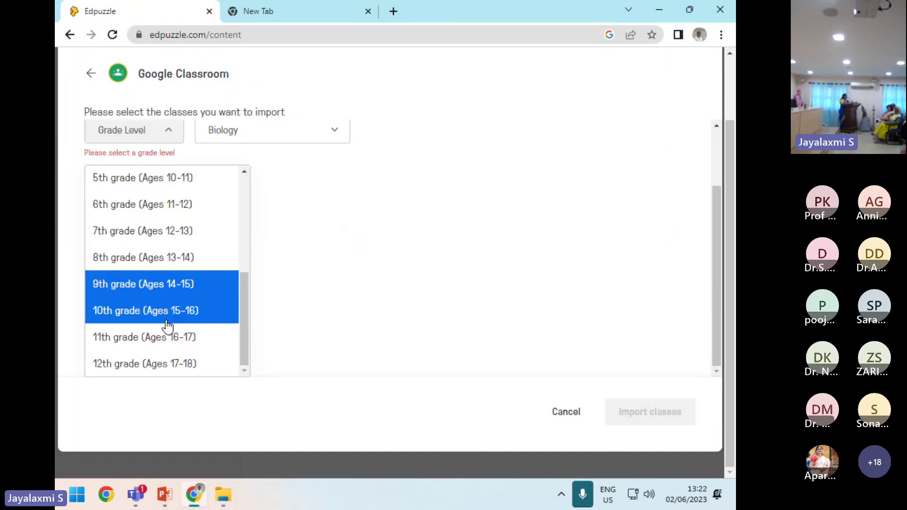
{"action": "scroll", "coordinate": [168, 326], "scroll_direction": "up", "scroll_amount": 5}
{"action": "left_click", "coordinate": [162, 197]}
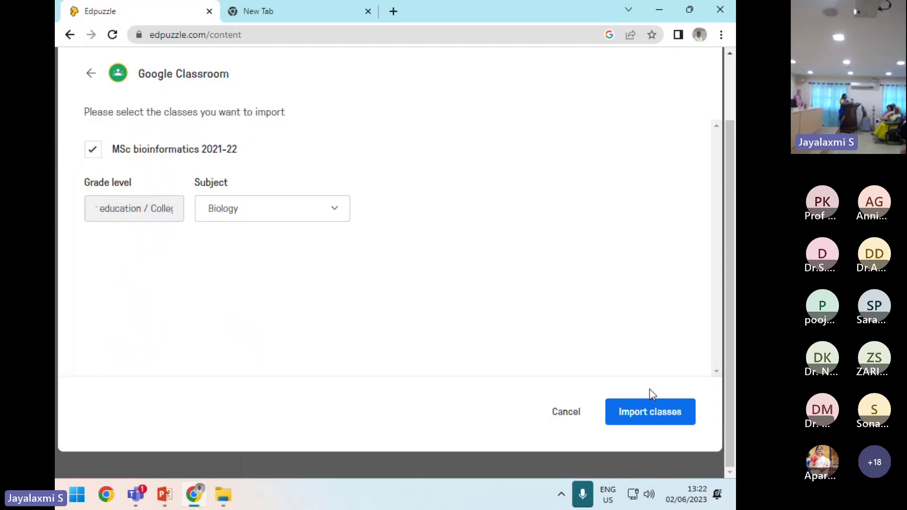
{"action": "left_click", "coordinate": [654, 407]}
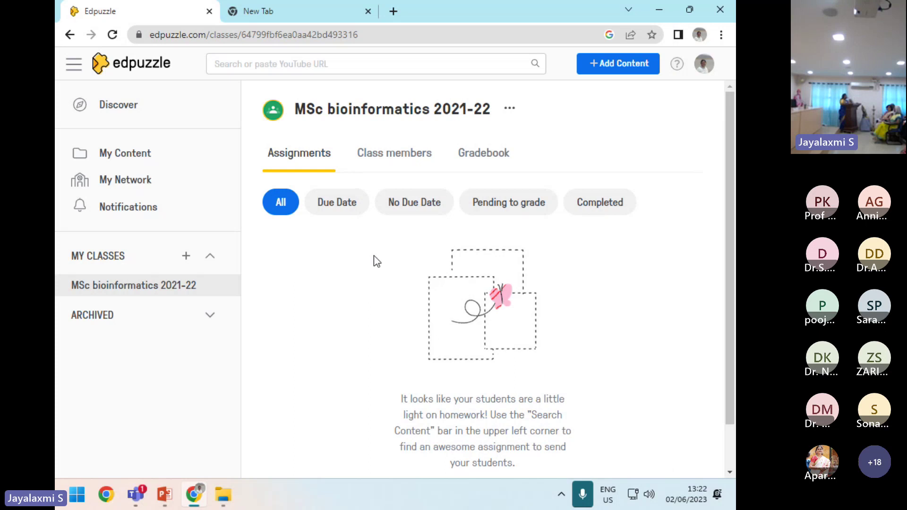
View the members of the MSc bioinformatics 2021-22 class and return to its assignments
{"action": "left_click", "coordinate": [409, 165]}
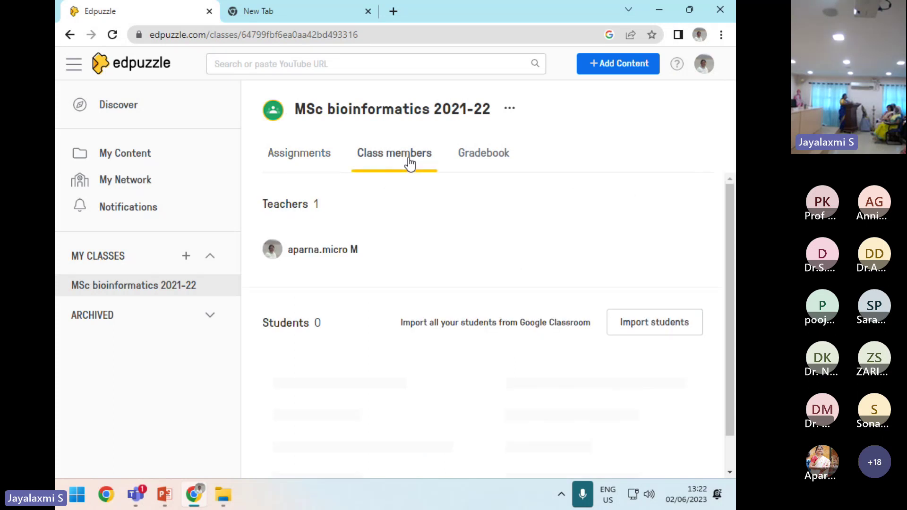
{"action": "left_click", "coordinate": [310, 159]}
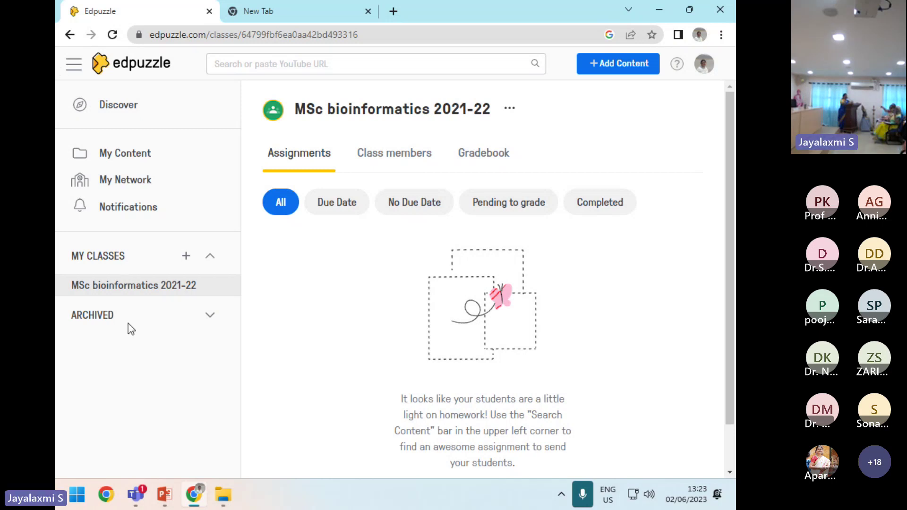
{"action": "key", "text": "F1"}
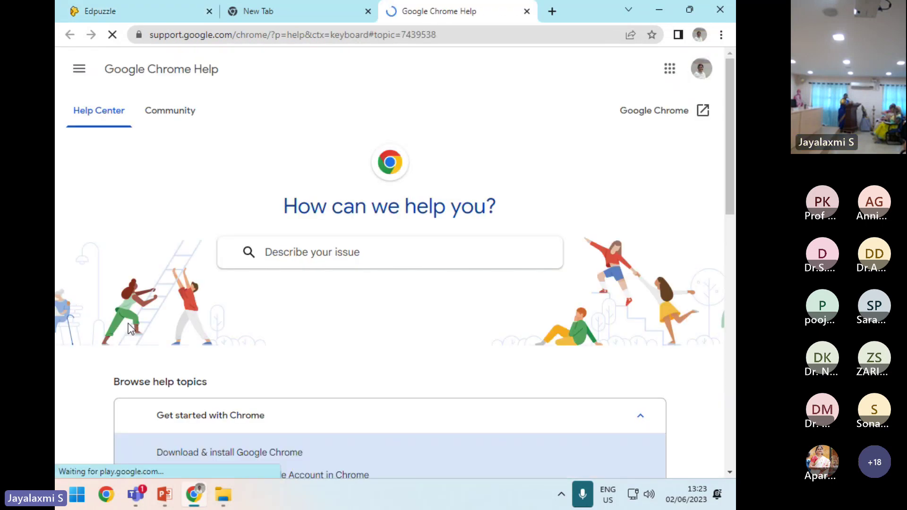
{"action": "left_click", "coordinate": [289, 14]}
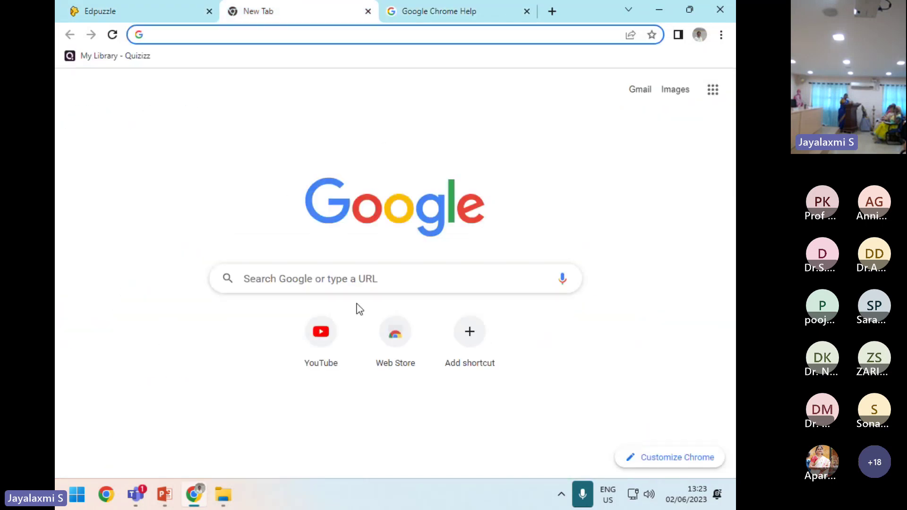
{"action": "left_click", "coordinate": [446, 13]}
{"action": "left_click", "coordinate": [86, 11]}
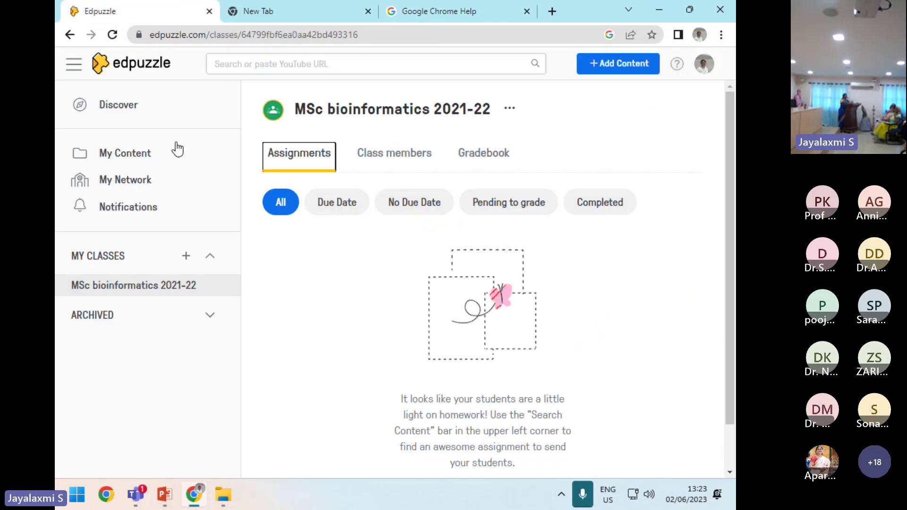
{"action": "left_click", "coordinate": [222, 64]}
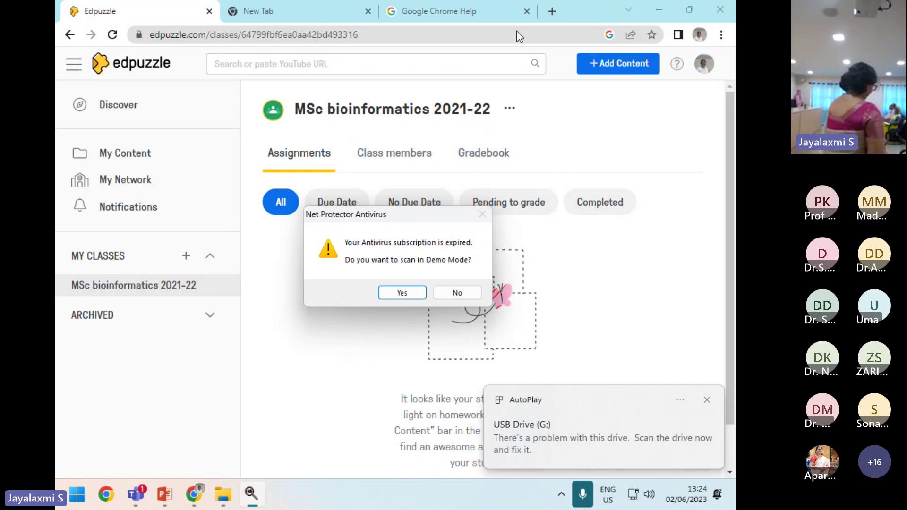
Decline the antivirus scan in demo mode and copy the e-content development presentation from the desktop
{"action": "left_click", "coordinate": [466, 294]}
{"action": "left_click", "coordinate": [658, 8]}
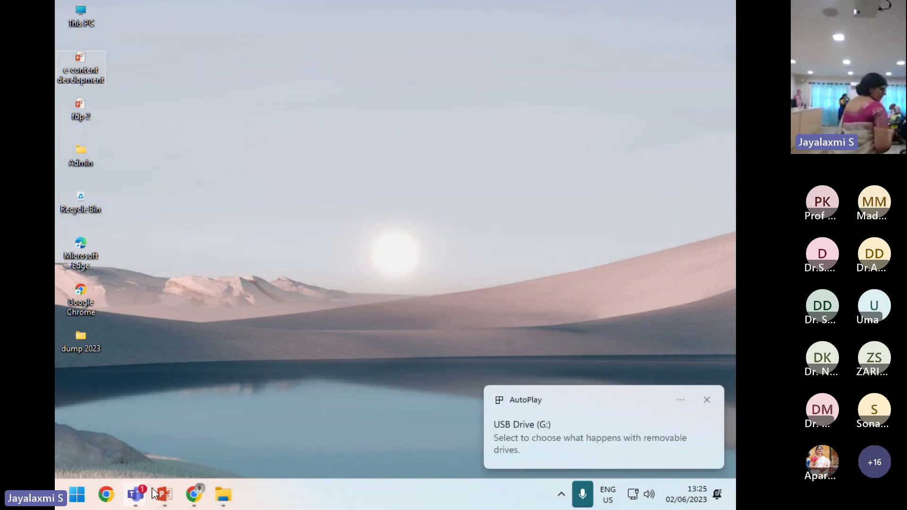
{"action": "left_click", "coordinate": [194, 494]}
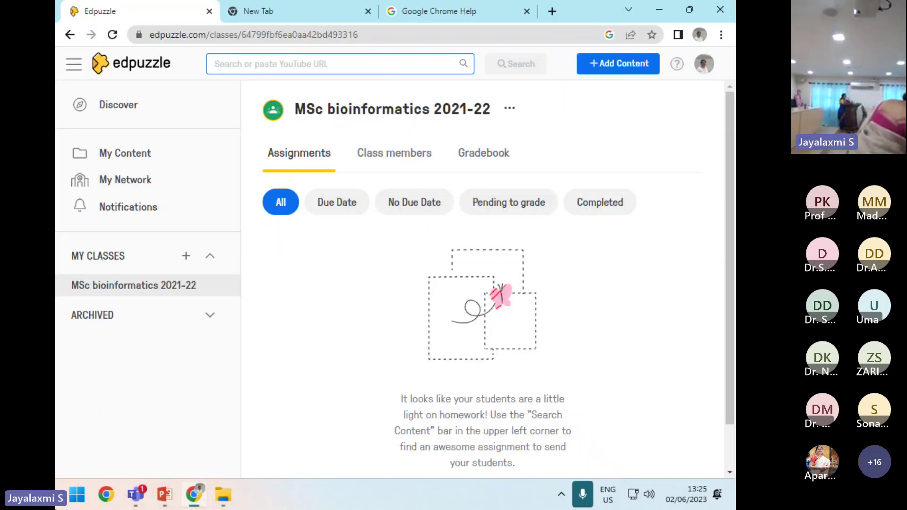
Switch to File Explorer and paste the copied presentation into USB Drive (G:)
{"action": "left_click", "coordinate": [225, 501]}
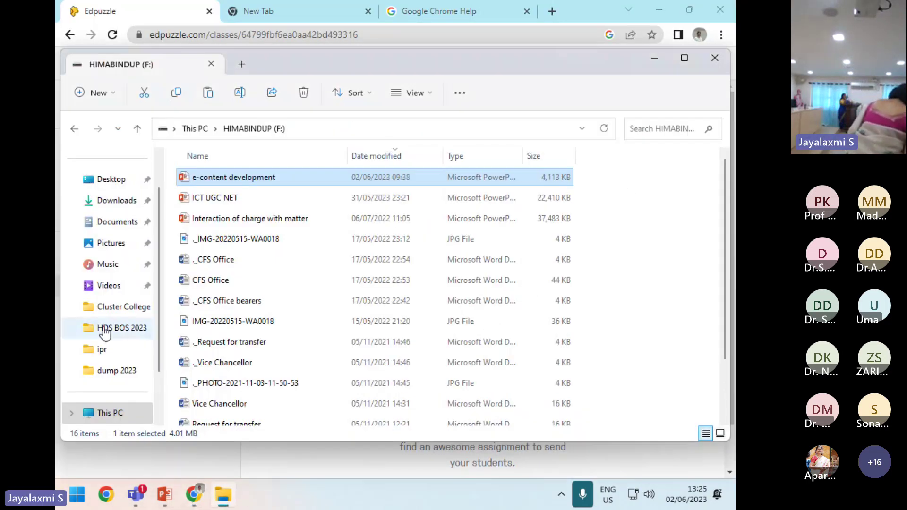
{"action": "scroll", "coordinate": [105, 178], "scroll_direction": "down", "scroll_amount": 1}
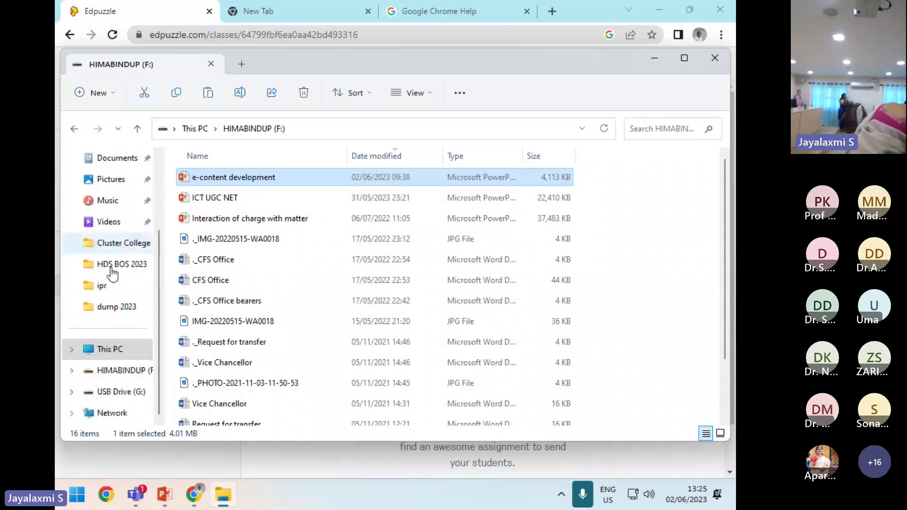
{"action": "left_click", "coordinate": [124, 352]}
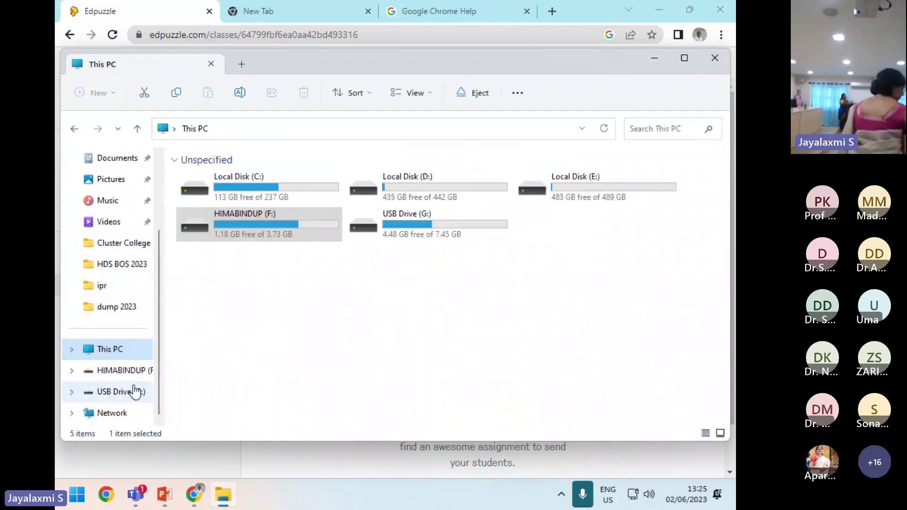
{"action": "left_click", "coordinate": [134, 395]}
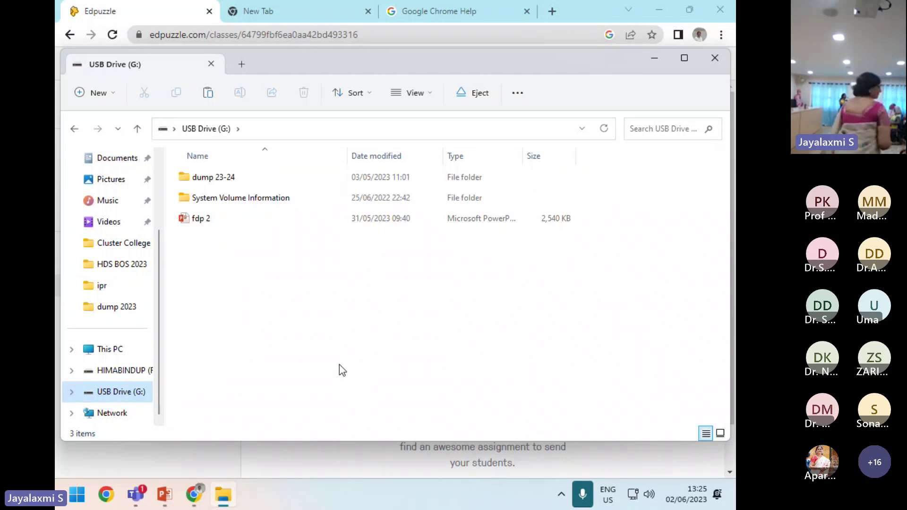
{"action": "key", "text": "ctrl+v"}
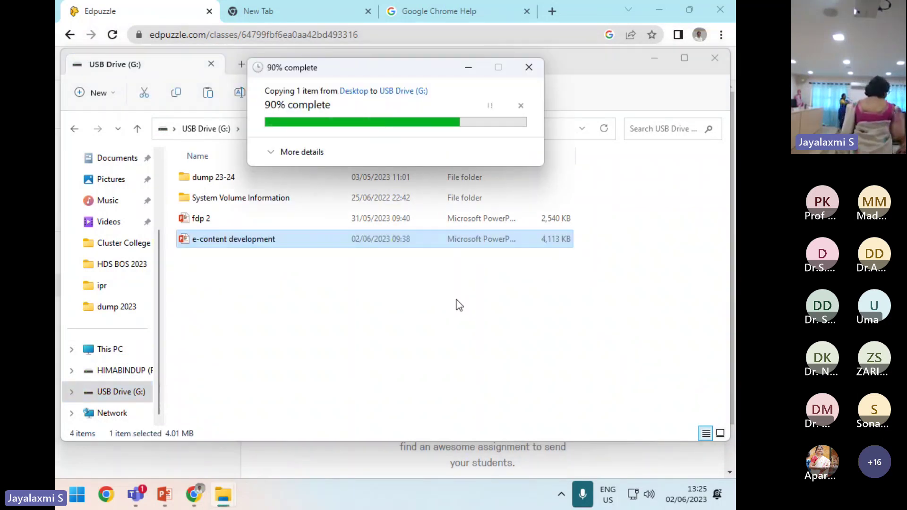
Close the browser window, switch to the Microsoft Teams meeting and stop sharing the screen
{"action": "left_click", "coordinate": [721, 10]}
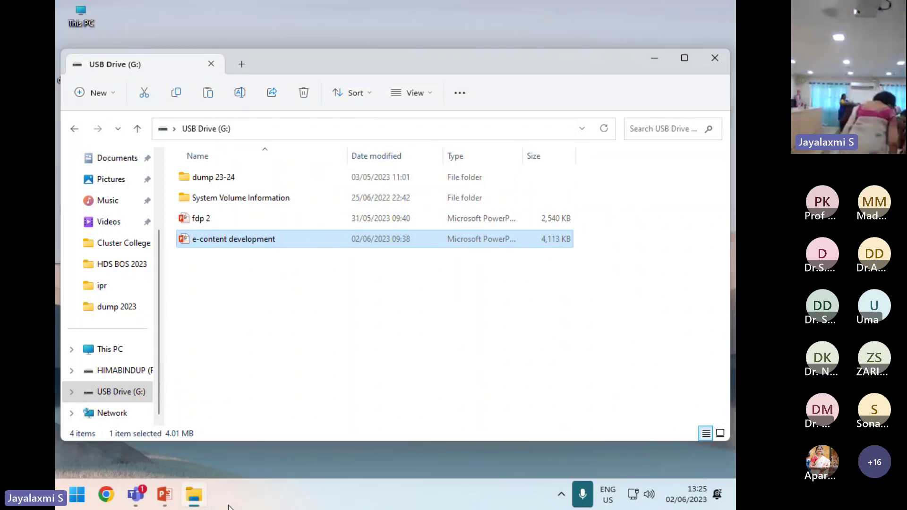
{"action": "mouse_move", "coordinate": [125, 499]}
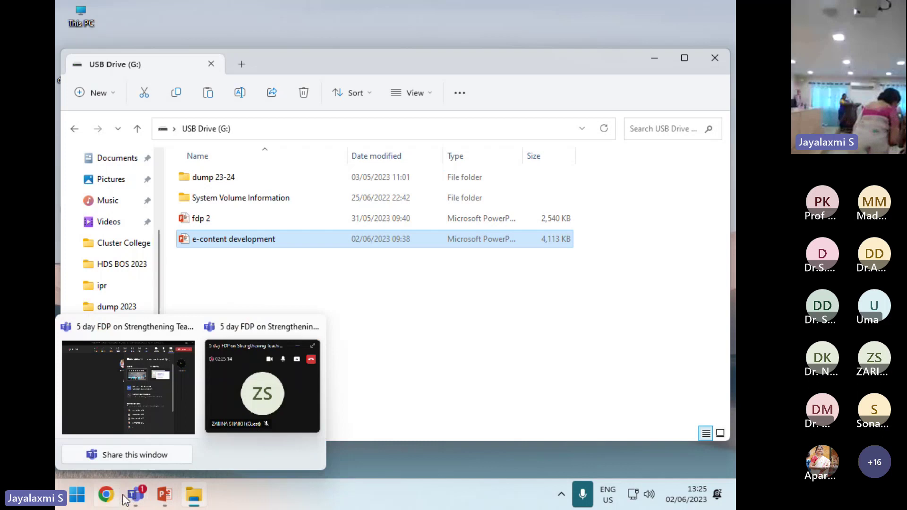
{"action": "left_click", "coordinate": [165, 496]}
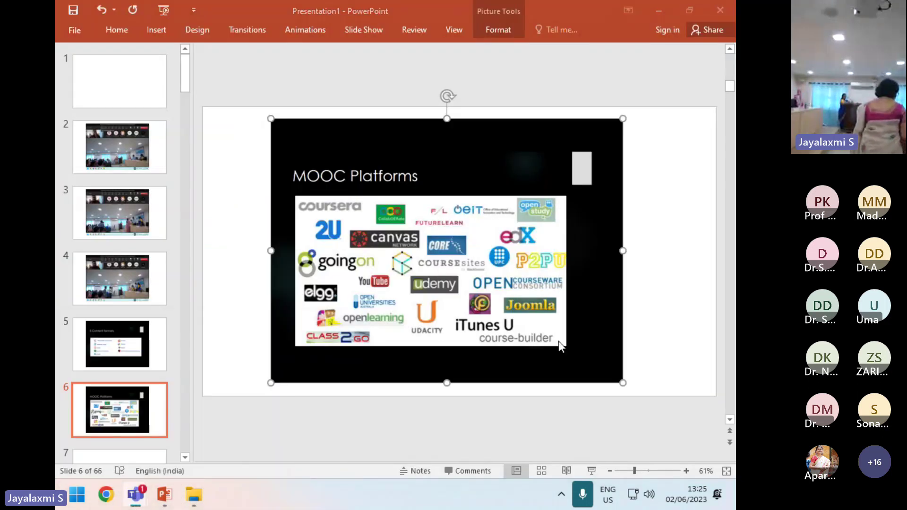
{"action": "mouse_move", "coordinate": [137, 487]}
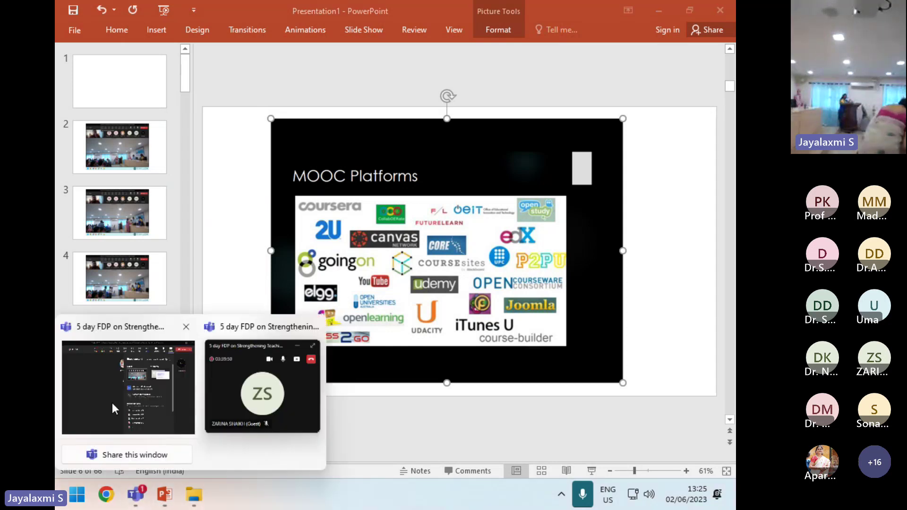
{"action": "left_click", "coordinate": [109, 396]}
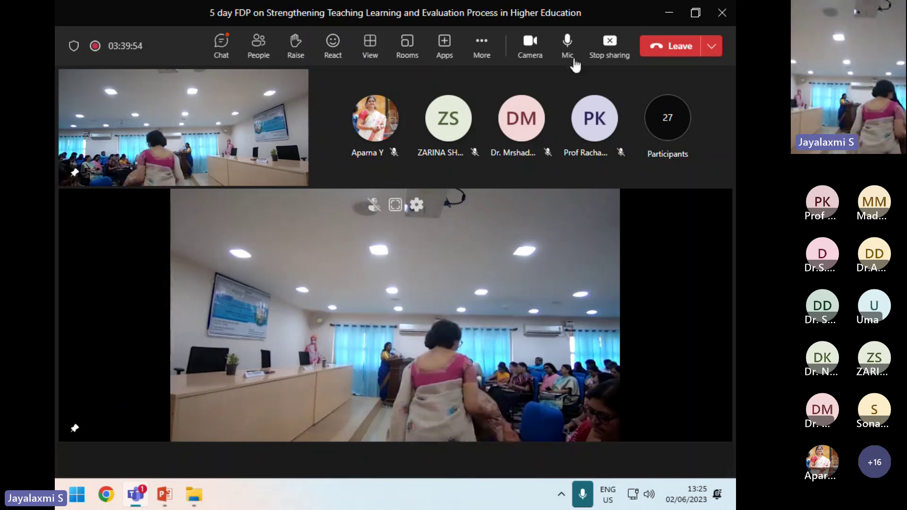
{"action": "left_click", "coordinate": [609, 41]}
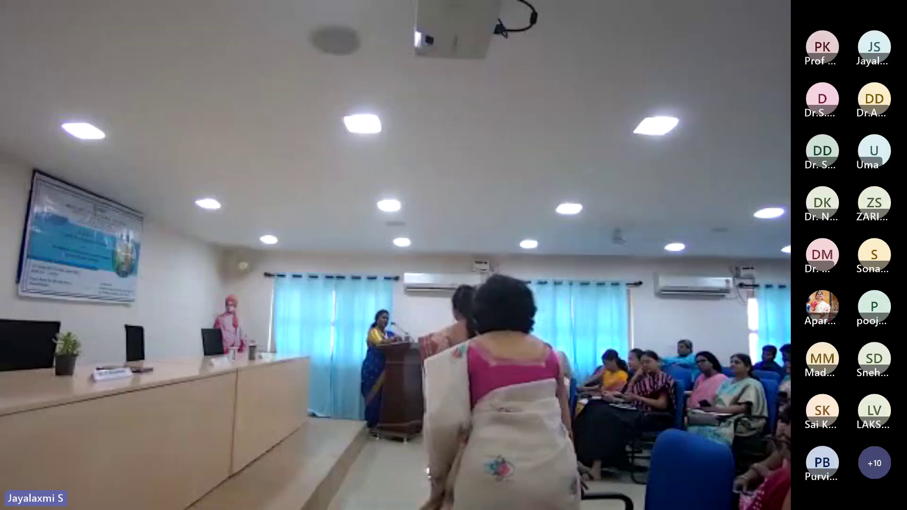